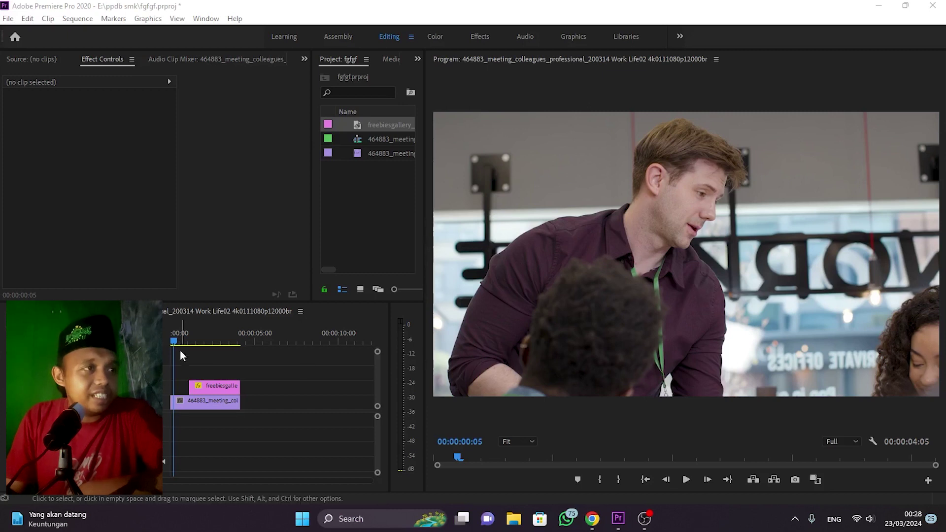
Step: Play the sequence from near the start to preview the current popup
{"action": "left_click_drag", "start_coordinate": [173, 338], "coordinate": [171, 338]}
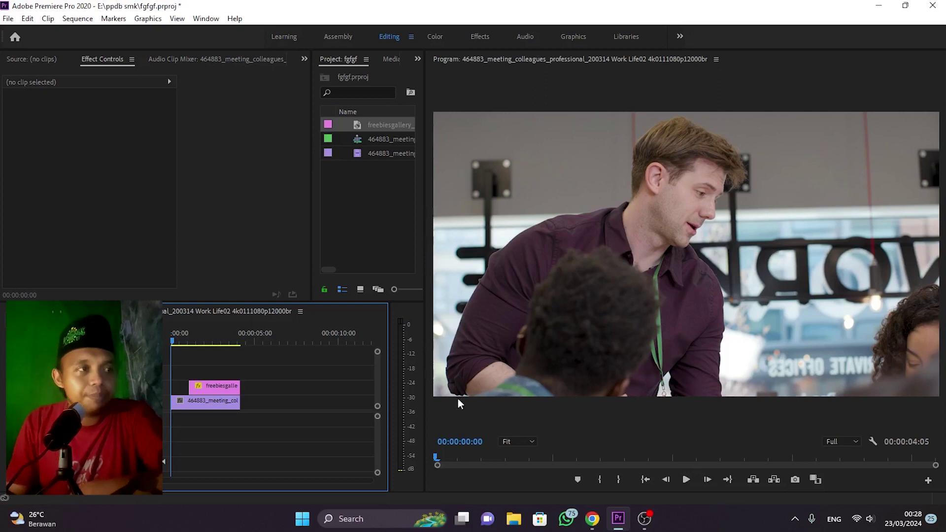
{"action": "left_click", "coordinate": [686, 479]}
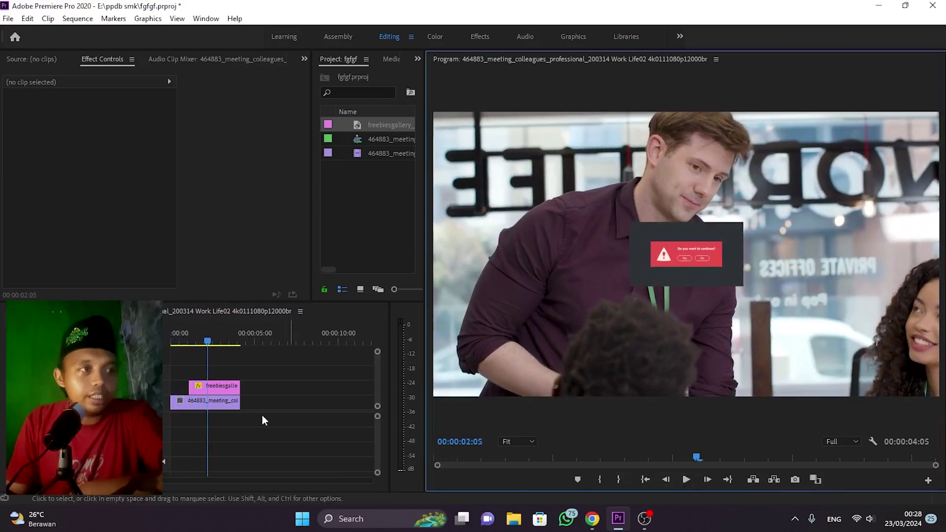
{"action": "left_click", "coordinate": [185, 340]}
{"action": "left_click", "coordinate": [688, 481]}
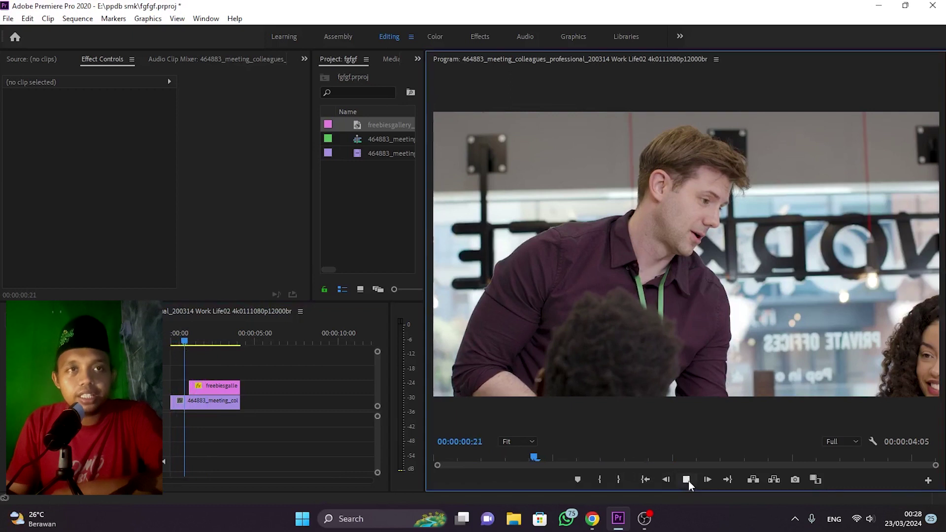
{"action": "left_click", "coordinate": [685, 482]}
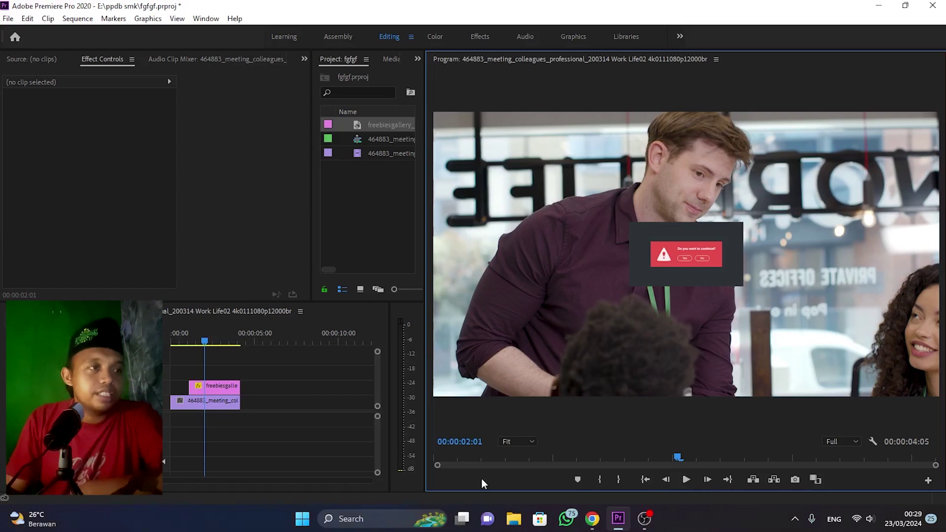
{"action": "left_click_drag", "start_coordinate": [186, 345], "coordinate": [173, 343]}
Step: Delete the short popup clip and place freebiesgallery_com.jpeg on V2 at the sequence start
{"action": "left_click", "coordinate": [228, 389]}
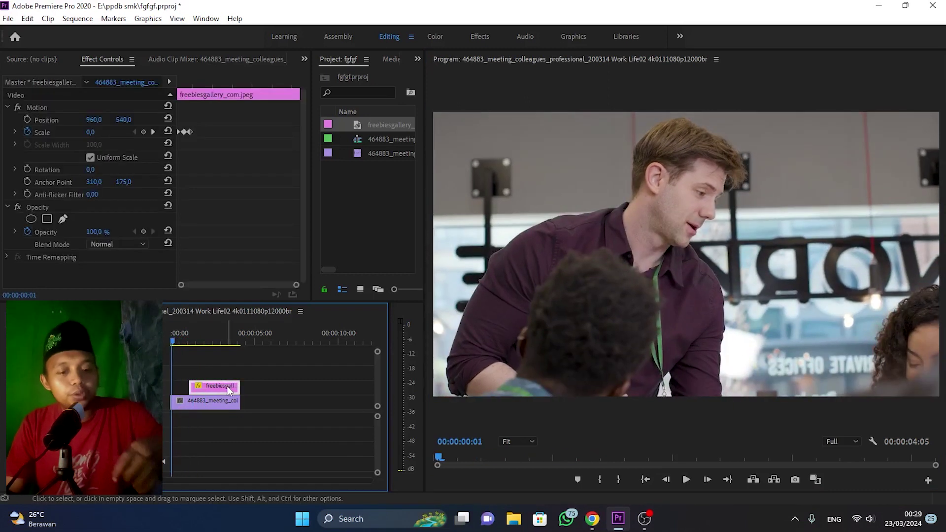
{"action": "key", "text": "Delete"}
{"action": "mouse_move", "coordinate": [176, 333]}
{"action": "left_mouse_down"}
{"action": "mouse_move", "coordinate": [231, 340]}
{"action": "mouse_move", "coordinate": [182, 332]}
{"action": "left_mouse_up"}
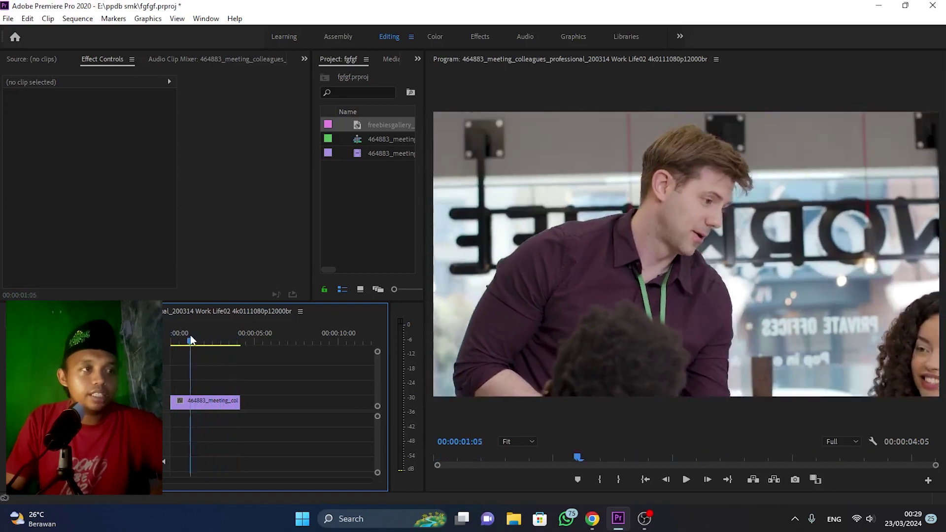
{"action": "mouse_move", "coordinate": [369, 125]}
{"action": "left_mouse_down"}
{"action": "mouse_move", "coordinate": [194, 387]}
{"action": "mouse_move", "coordinate": [183, 387]}
{"action": "left_mouse_up"}
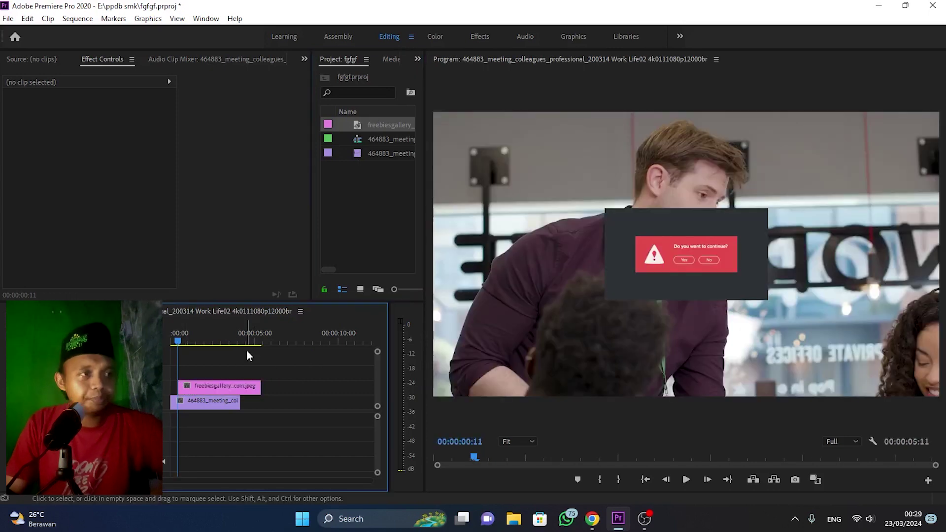
{"action": "left_click", "coordinate": [213, 386]}
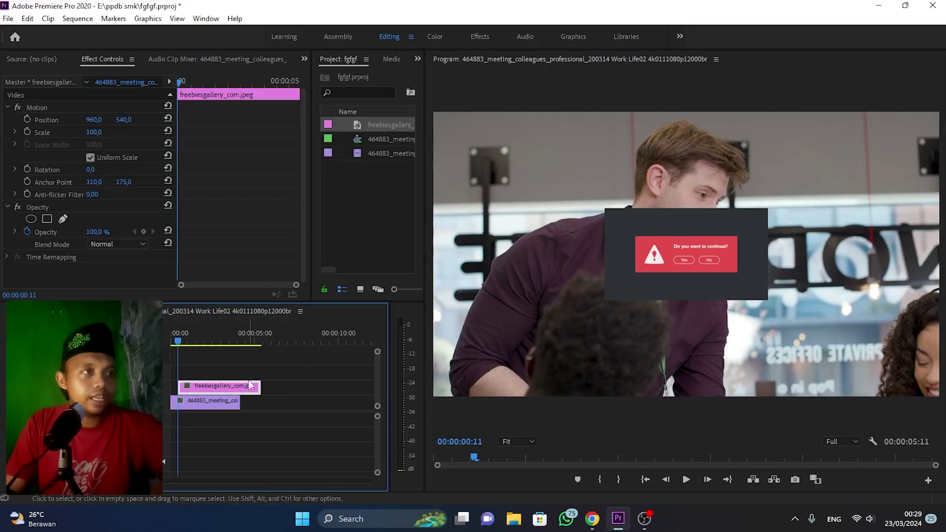
Step: Search the Effects panel for 'key' and apply Ultra Key to the popup clip
{"action": "left_click", "coordinate": [417, 59]}
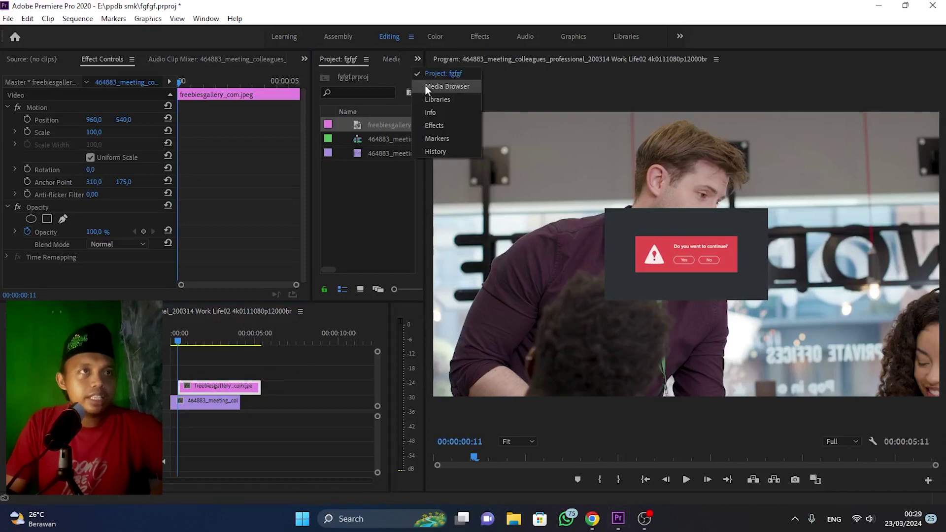
{"action": "left_click", "coordinate": [442, 126]}
{"action": "left_click", "coordinate": [366, 74]}
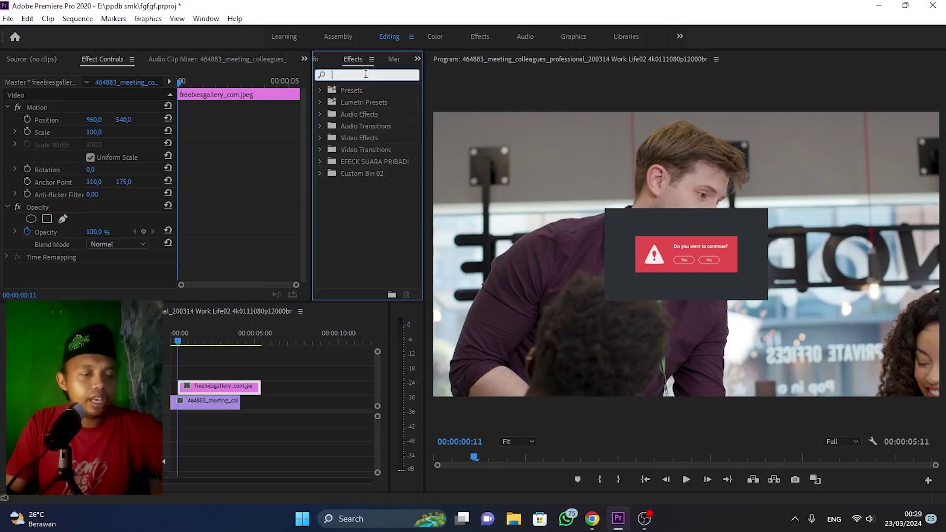
{"action": "type", "text": "key"}
{"action": "left_click_drag", "start_coordinate": [369, 249], "coordinate": [110, 277]}
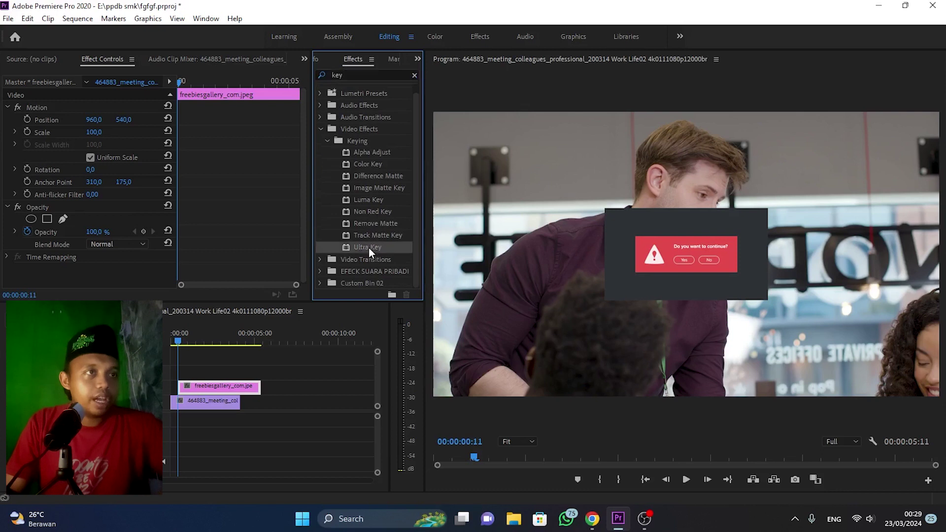
Step: Sample the grey box as the Ultra Key colour and expand the Matte Generation settings
{"action": "scroll", "coordinate": [111, 281], "scroll_direction": "down", "scroll_amount": 2}
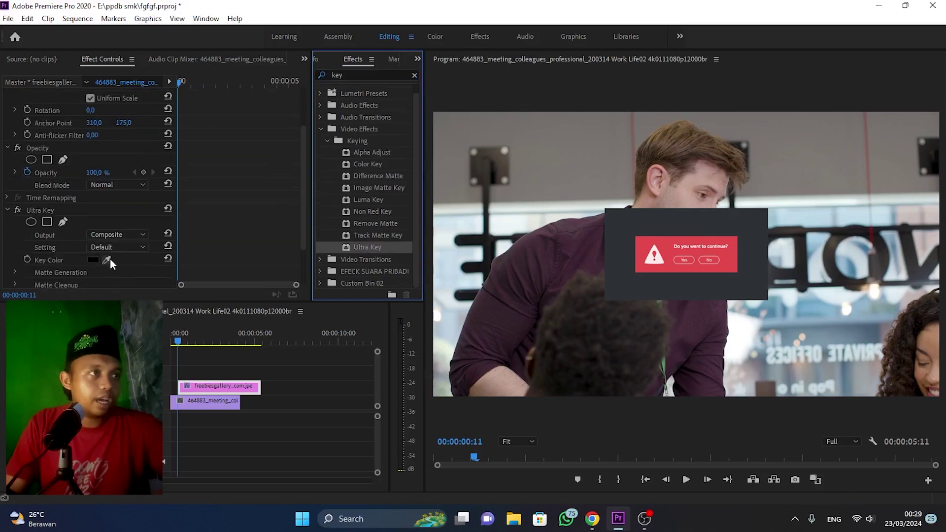
{"action": "left_click", "coordinate": [110, 261]}
{"action": "left_click", "coordinate": [109, 260]}
{"action": "left_click", "coordinate": [645, 223]}
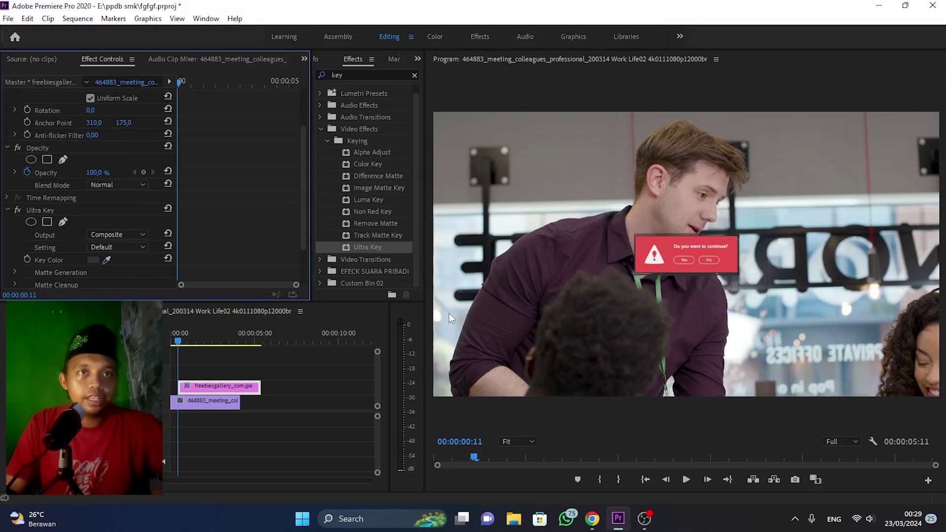
{"action": "scroll", "coordinate": [133, 277], "scroll_direction": "down", "scroll_amount": 2}
{"action": "left_click", "coordinate": [15, 224]}
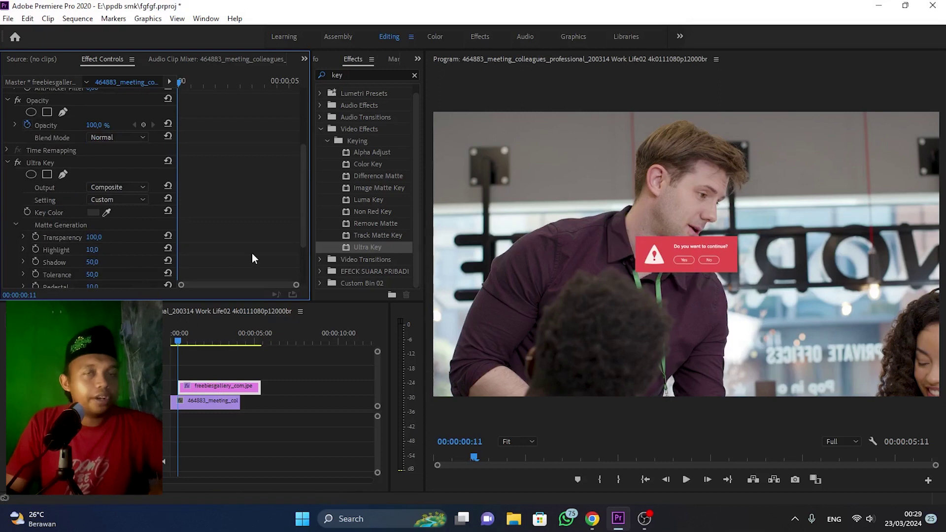
{"action": "scroll", "coordinate": [252, 254], "scroll_direction": "up", "scroll_amount": 3}
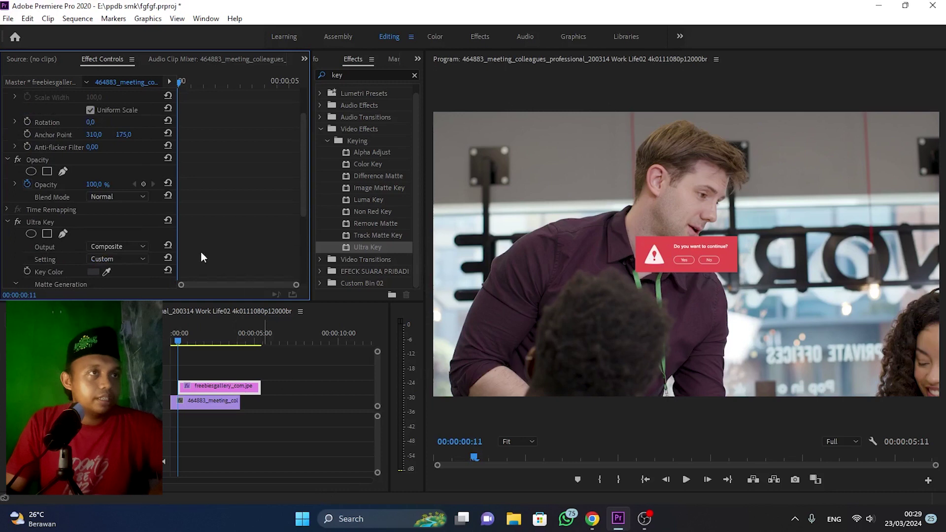
{"action": "scroll", "coordinate": [135, 217], "scroll_direction": "up", "scroll_amount": 2}
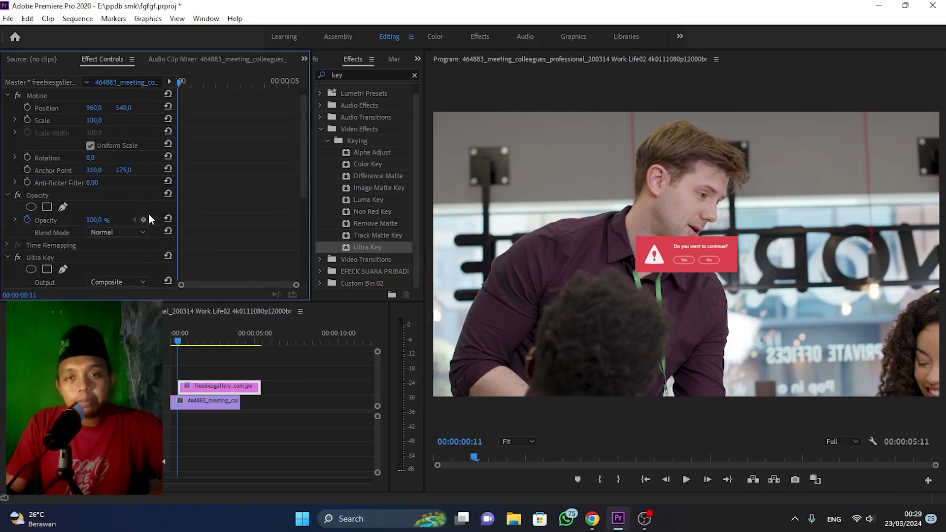
Step: Scrub the Motion Scale up to 201 and step to a frame showing the enlarged popup
{"action": "left_click_drag", "start_coordinate": [94, 119], "coordinate": [143, 120]}
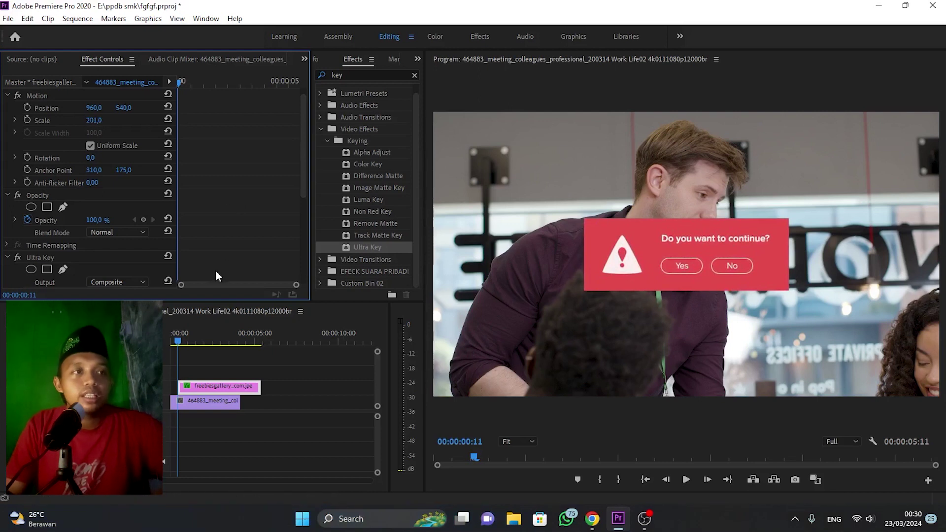
{"action": "left_click", "coordinate": [175, 340]}
{"action": "mouse_move", "coordinate": [177, 343]}
{"action": "left_mouse_down"}
{"action": "mouse_move", "coordinate": [169, 343]}
{"action": "mouse_move", "coordinate": [176, 340]}
{"action": "left_mouse_up"}
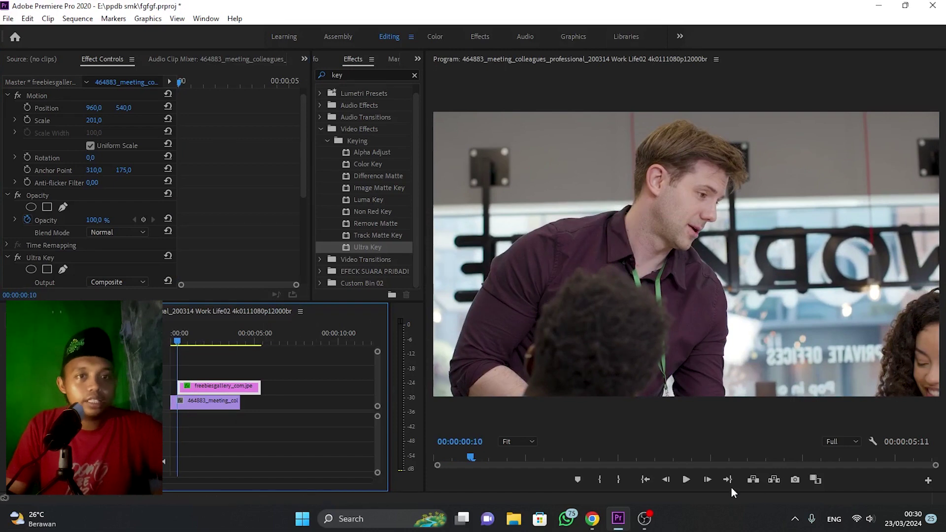
{"action": "left_click", "coordinate": [708, 479]}
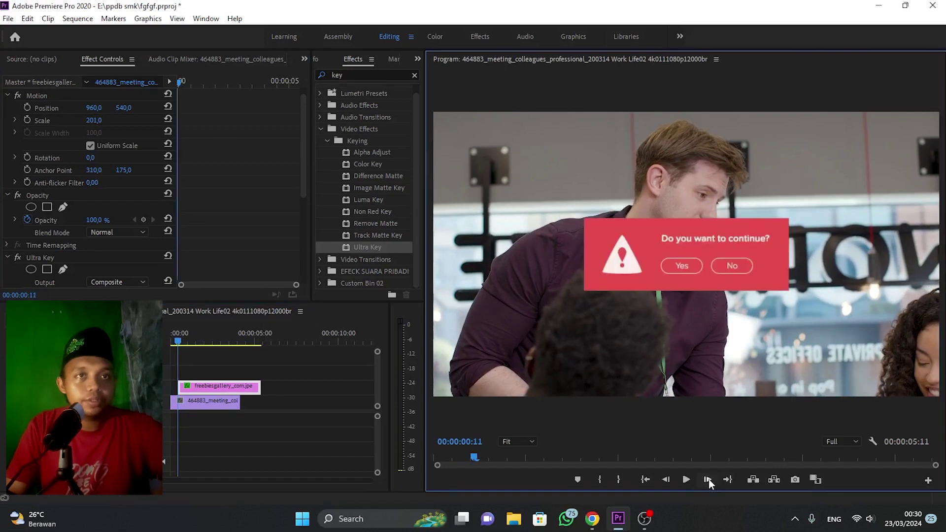
Step: Add Scale keyframes of 0 at the clip start and 200 five frames later
{"action": "left_click", "coordinate": [98, 121]}
{"action": "type", "text": "0"}
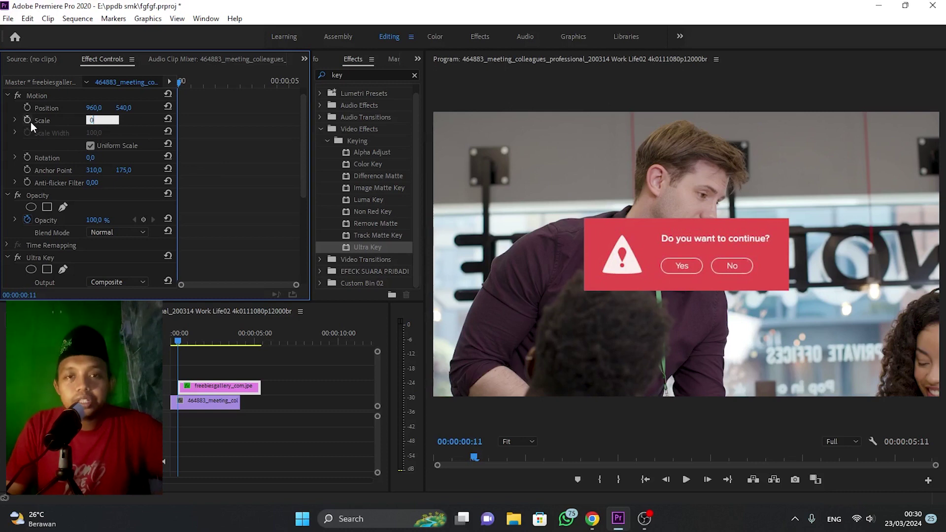
{"action": "left_click", "coordinate": [27, 119]}
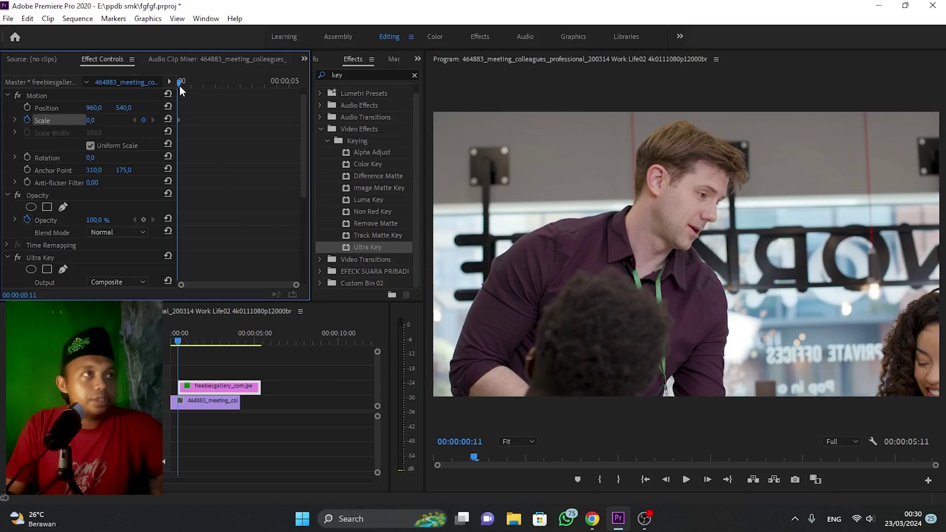
{"action": "left_click", "coordinate": [704, 479]}
{"action": "left_click", "coordinate": [705, 480]}
{"action": "left_click", "coordinate": [705, 479]}
{"action": "left_click", "coordinate": [704, 481]}
{"action": "left_click", "coordinate": [705, 481]}
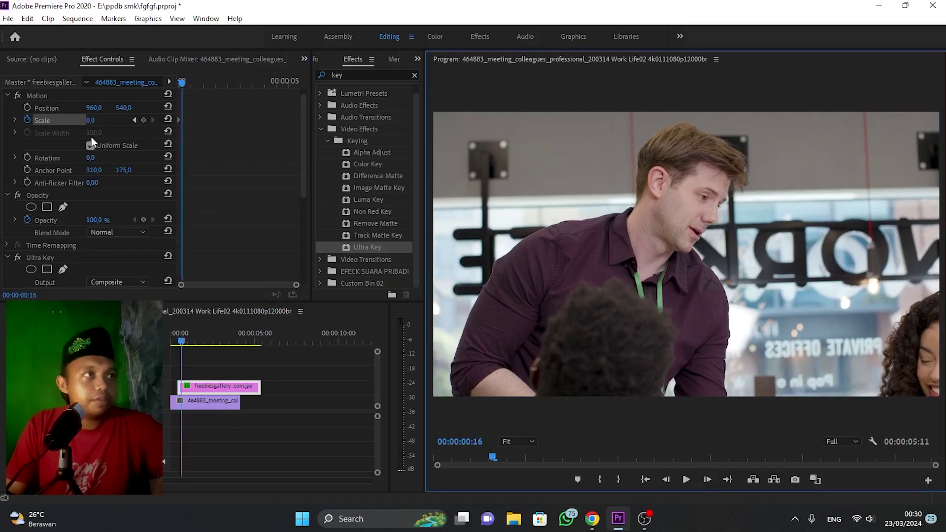
{"action": "left_click", "coordinate": [93, 121]}
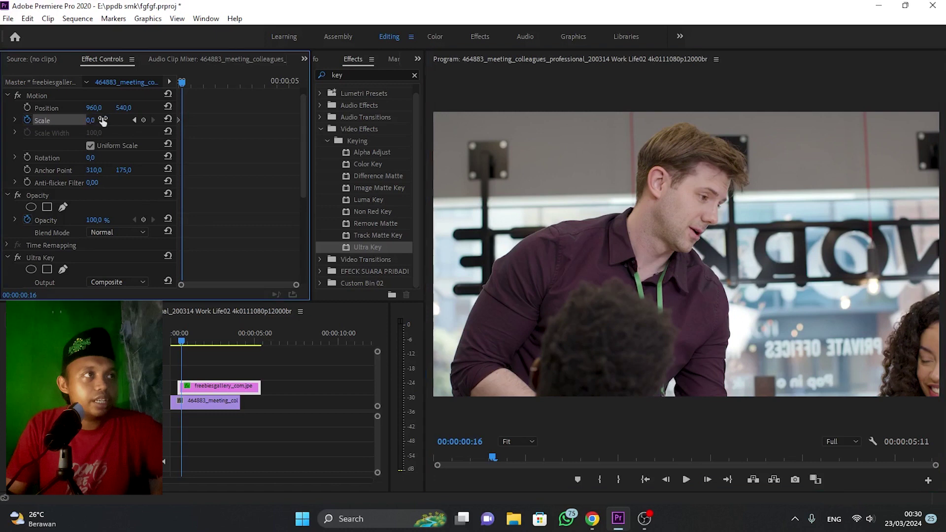
{"action": "type", "text": "200"}
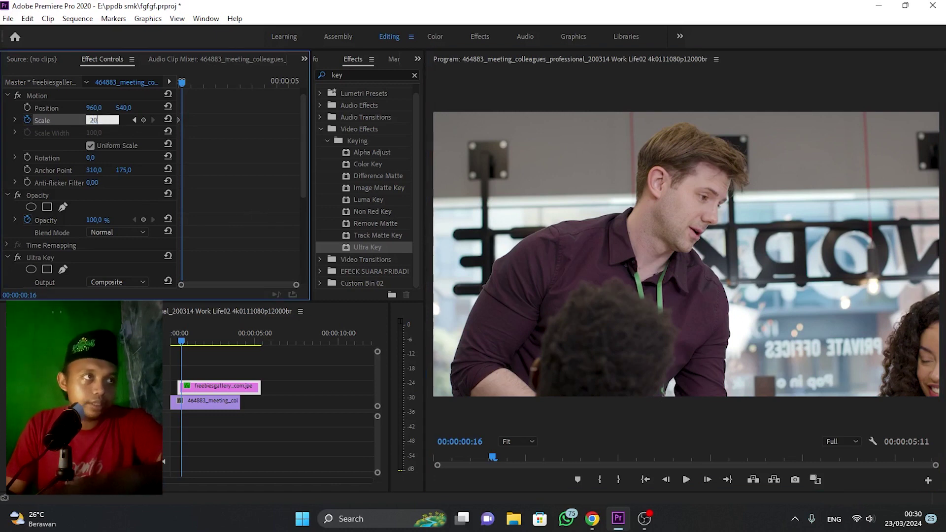
{"action": "key", "text": "Return"}
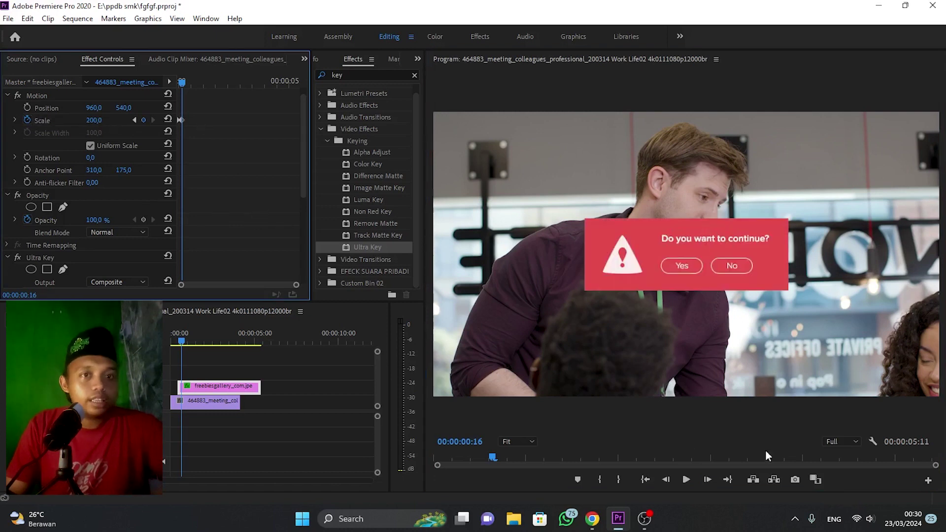
Step: Five frames further on, add a settling Scale keyframe of 170
{"action": "left_click", "coordinate": [707, 479]}
{"action": "left_click", "coordinate": [707, 479]}
{"action": "left_click", "coordinate": [708, 479]}
{"action": "left_click", "coordinate": [707, 480]}
{"action": "left_click", "coordinate": [707, 479]}
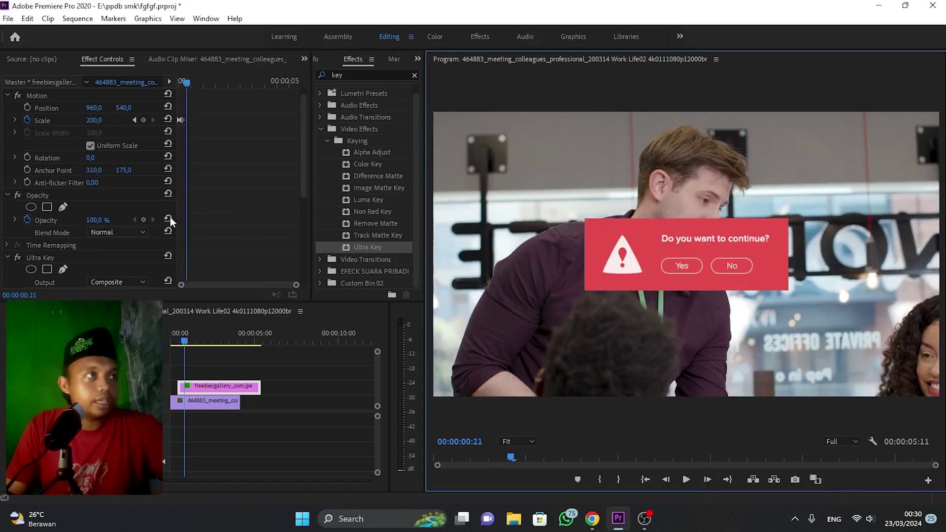
{"action": "left_click", "coordinate": [96, 121]}
{"action": "type", "text": "170"}
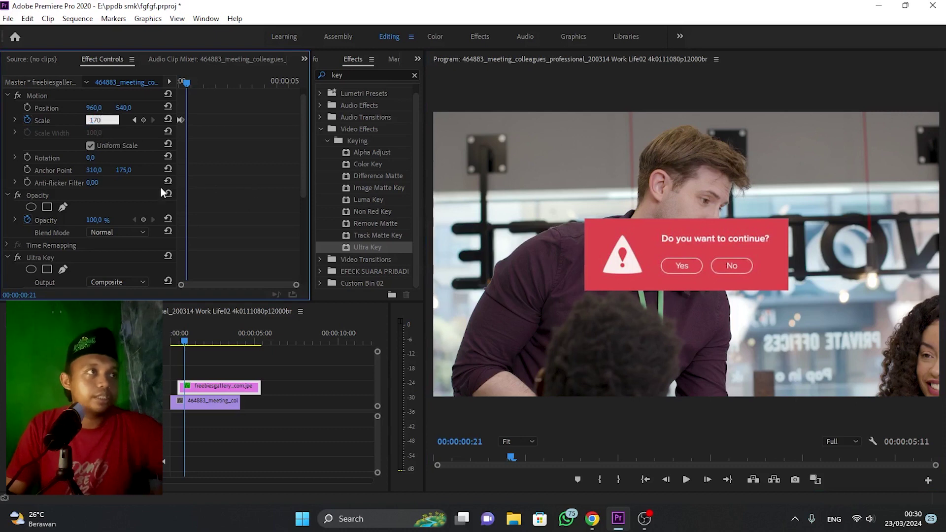
{"action": "key", "text": "Return"}
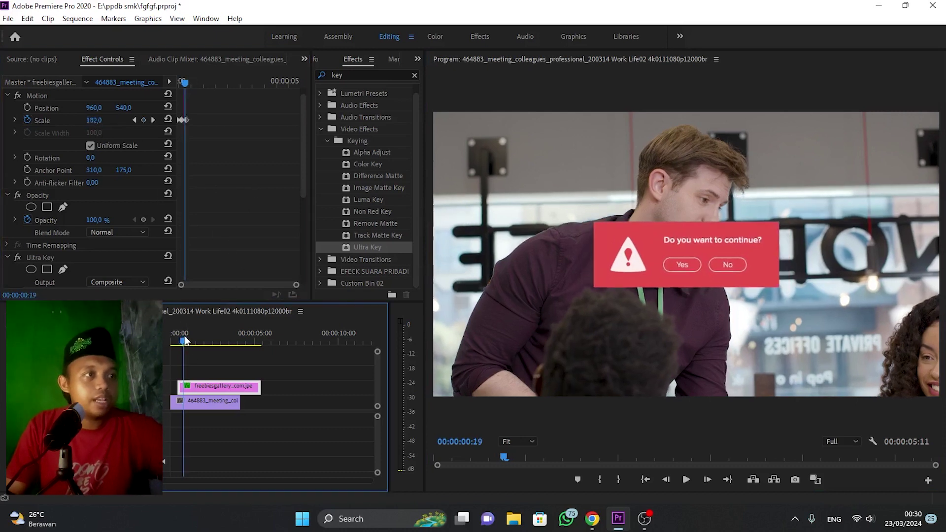
Step: Play the pop-in animation from the start of the sequence to preview it
{"action": "left_click_drag", "start_coordinate": [185, 341], "coordinate": [176, 339]}
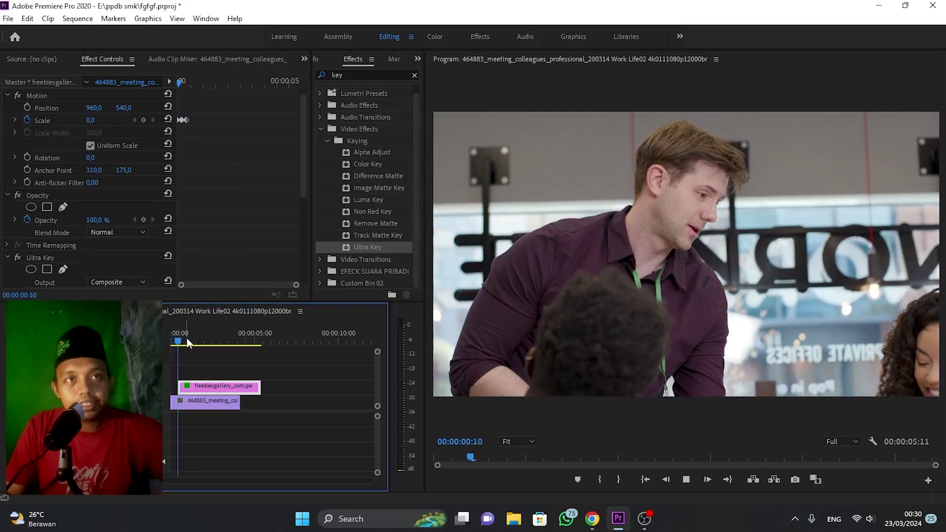
{"action": "left_click", "coordinate": [177, 342]}
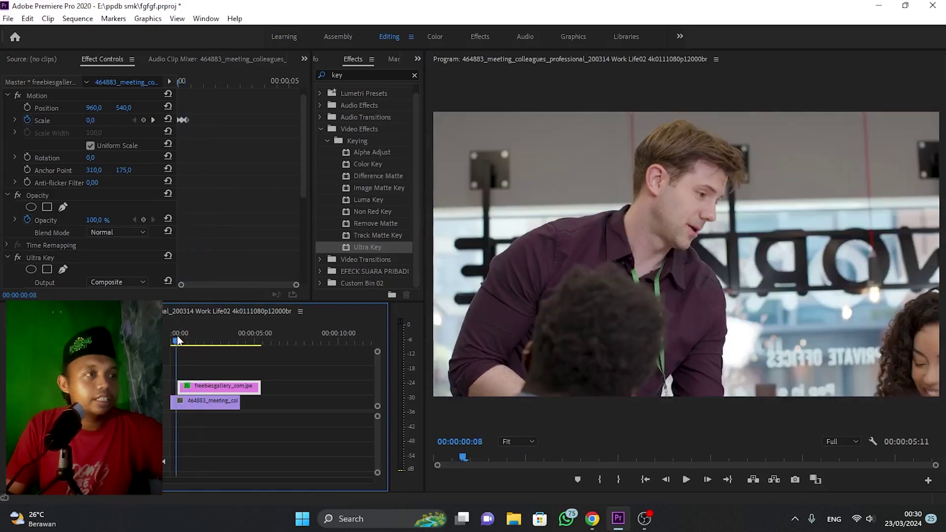
{"action": "key", "text": "space"}
{"action": "left_click", "coordinate": [178, 341]}
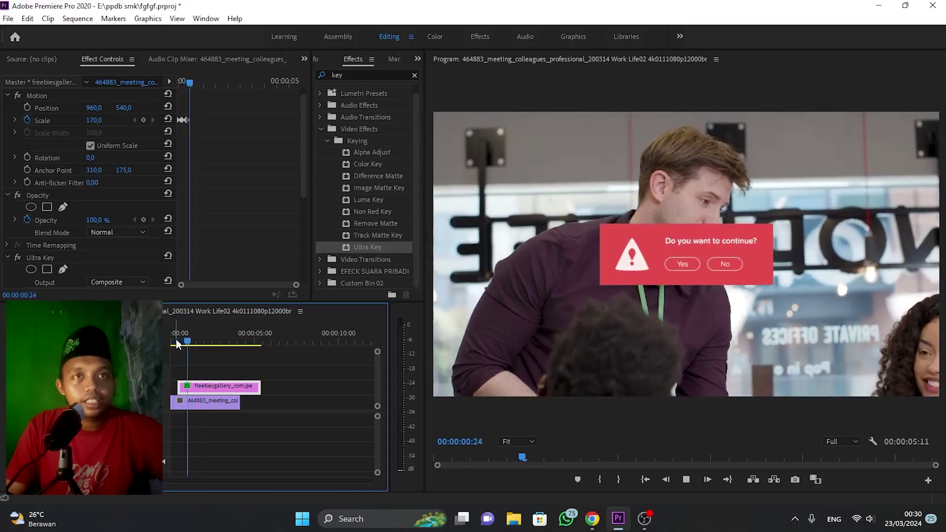
{"action": "key", "text": "space"}
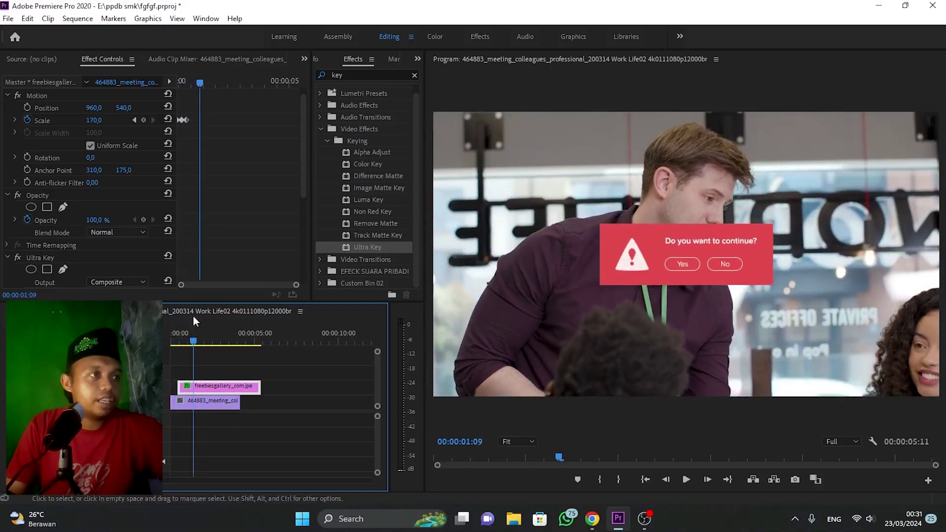
Step: Enlarge the panels, shift a Scale keyframe slightly earlier, and play the animation
{"action": "left_click_drag", "start_coordinate": [204, 305], "coordinate": [204, 321]}
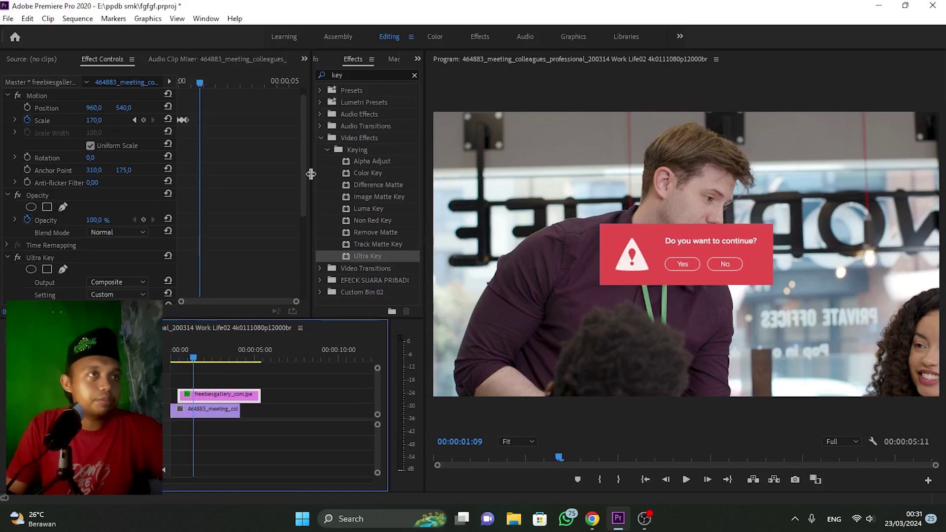
{"action": "left_click_drag", "start_coordinate": [311, 174], "coordinate": [394, 177]}
{"action": "left_click_drag", "start_coordinate": [237, 119], "coordinate": [234, 119]}
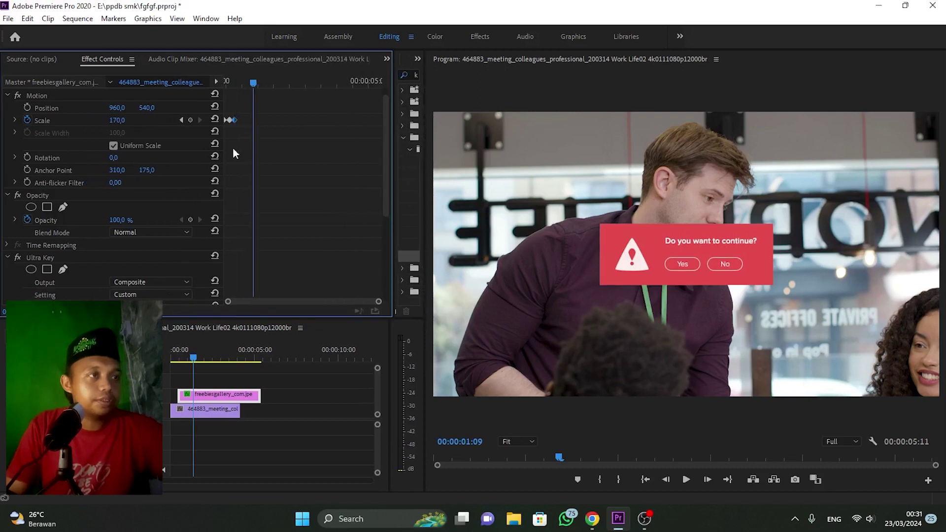
{"action": "left_click", "coordinate": [179, 355]}
{"action": "key", "text": "space"}
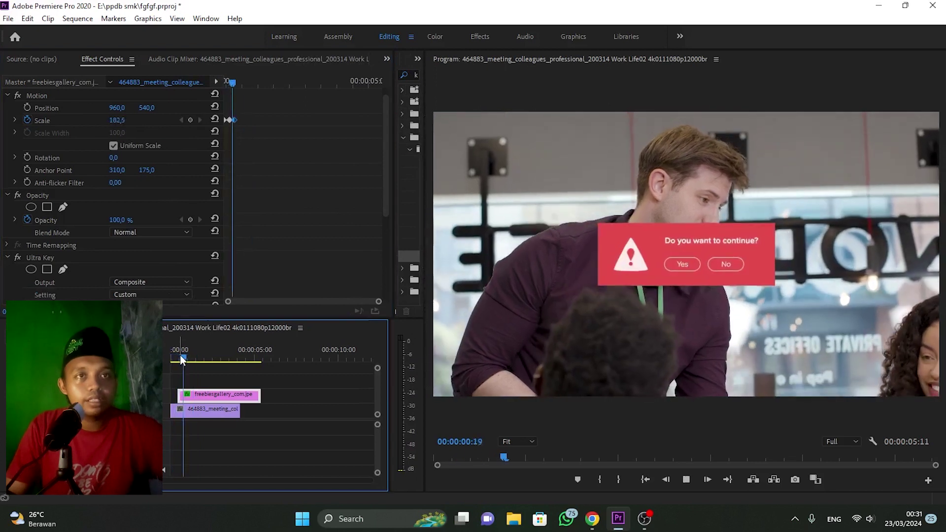
{"action": "key", "text": "space"}
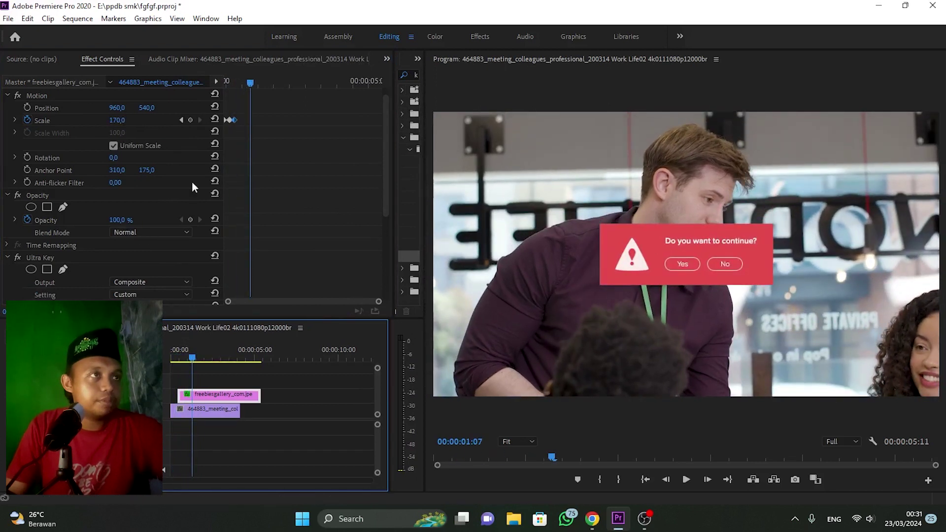
Step: Set Scale to 180 at 00:00:00:20 and play back to check the change
{"action": "left_click", "coordinate": [236, 84]}
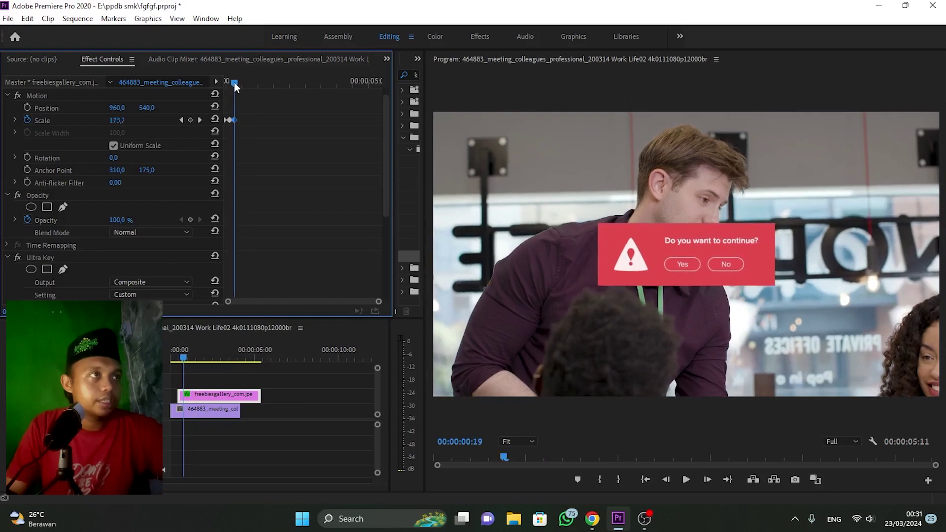
{"action": "left_click_drag", "start_coordinate": [234, 83], "coordinate": [236, 83]}
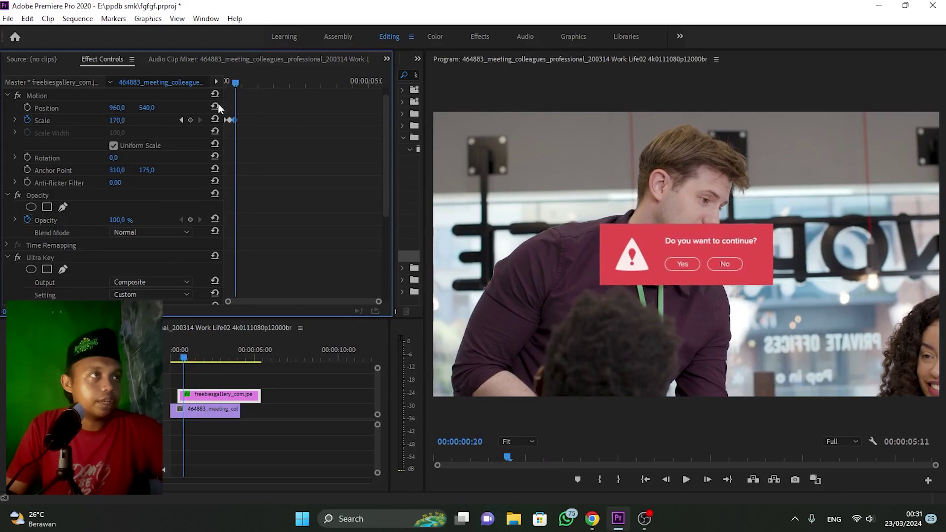
{"action": "left_click", "coordinate": [114, 121]}
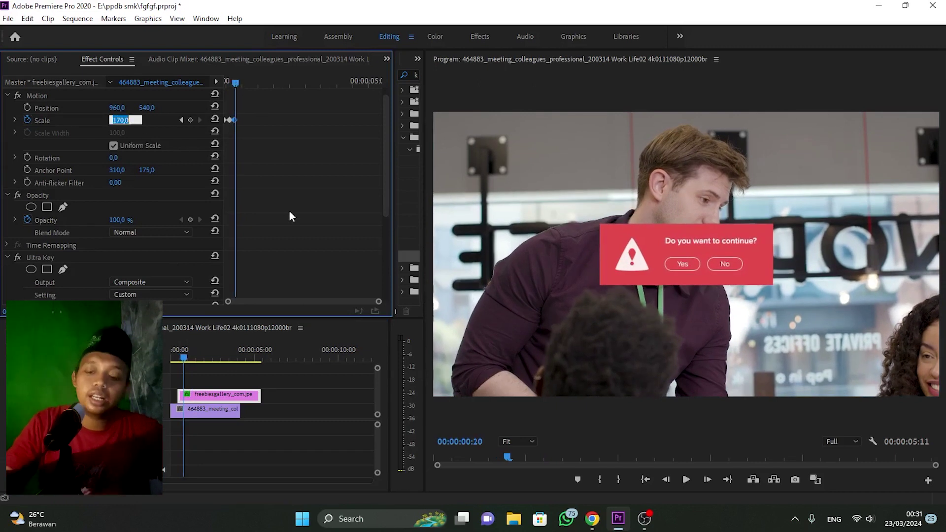
{"action": "type", "text": "180"}
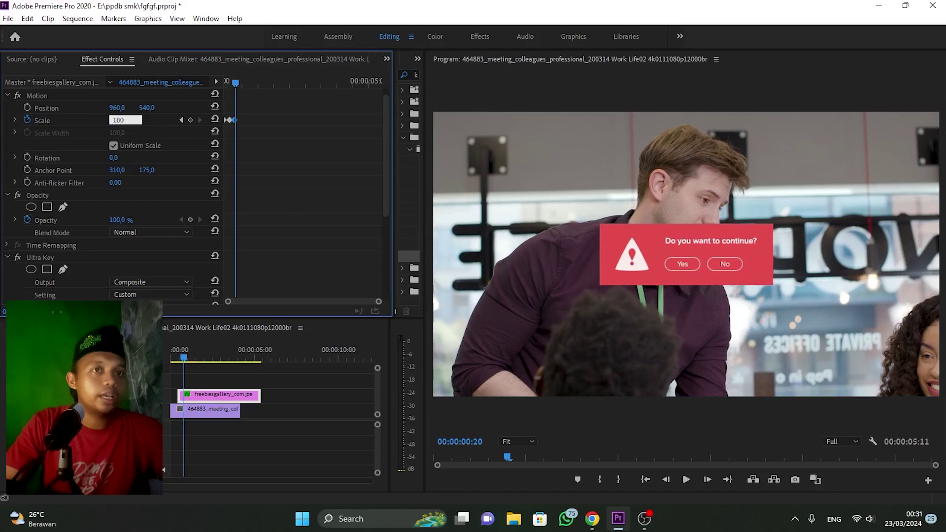
{"action": "key", "text": "Return"}
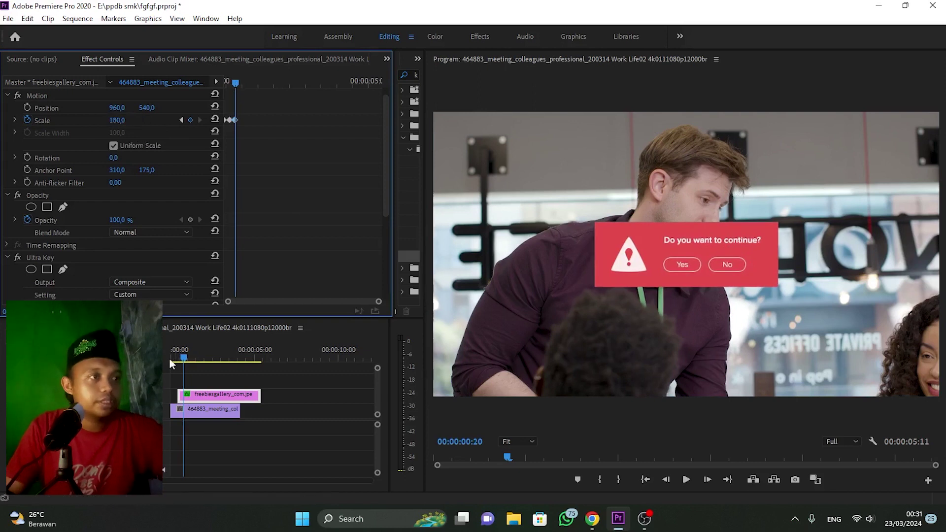
{"action": "left_click", "coordinate": [174, 358]}
{"action": "key", "text": "space"}
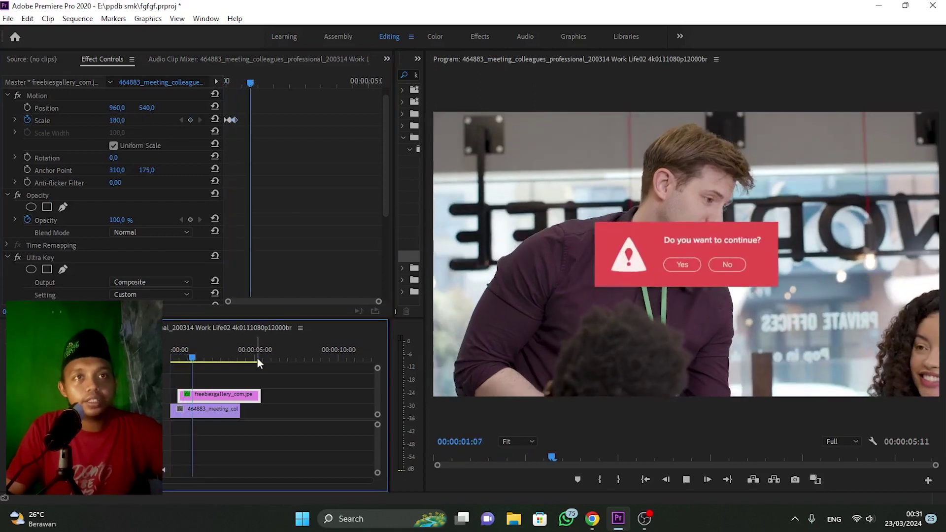
{"action": "left_click", "coordinate": [176, 358]}
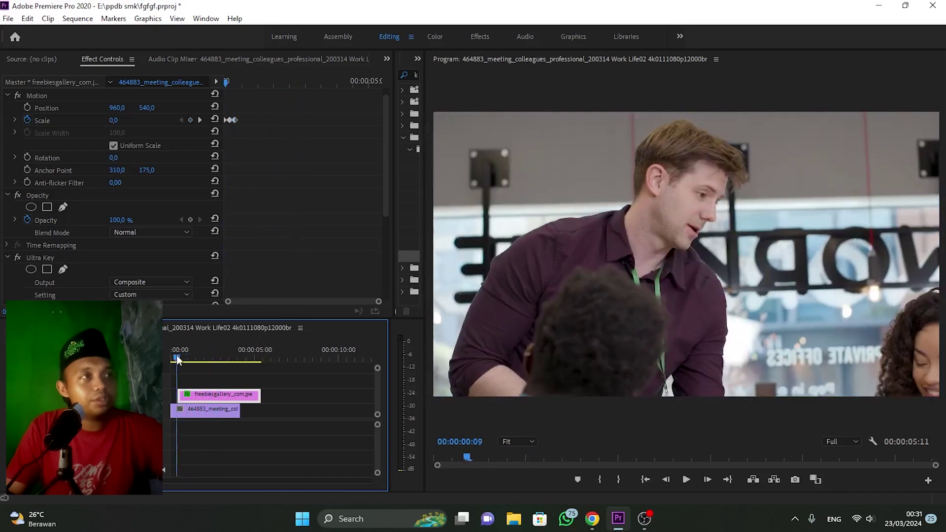
{"action": "left_click_drag", "start_coordinate": [179, 357], "coordinate": [188, 357]}
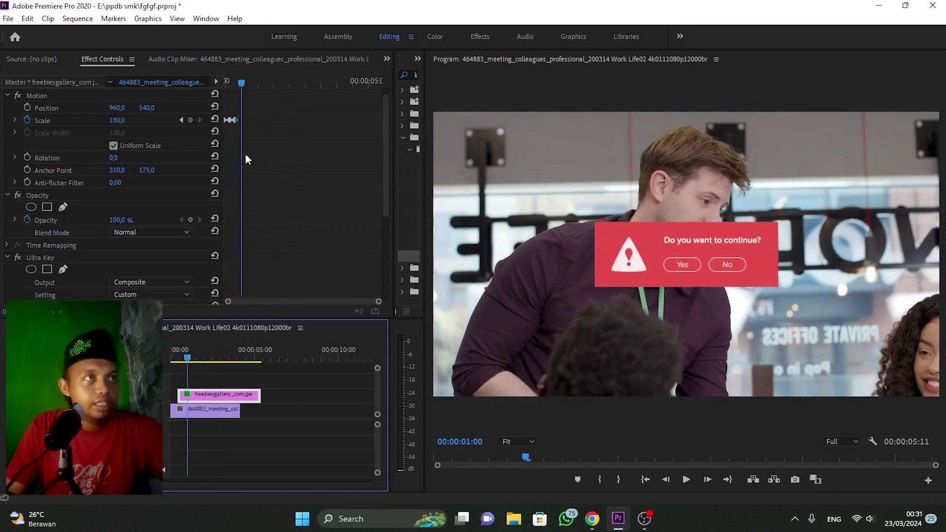
{"action": "left_click_drag", "start_coordinate": [240, 82], "coordinate": [216, 83]}
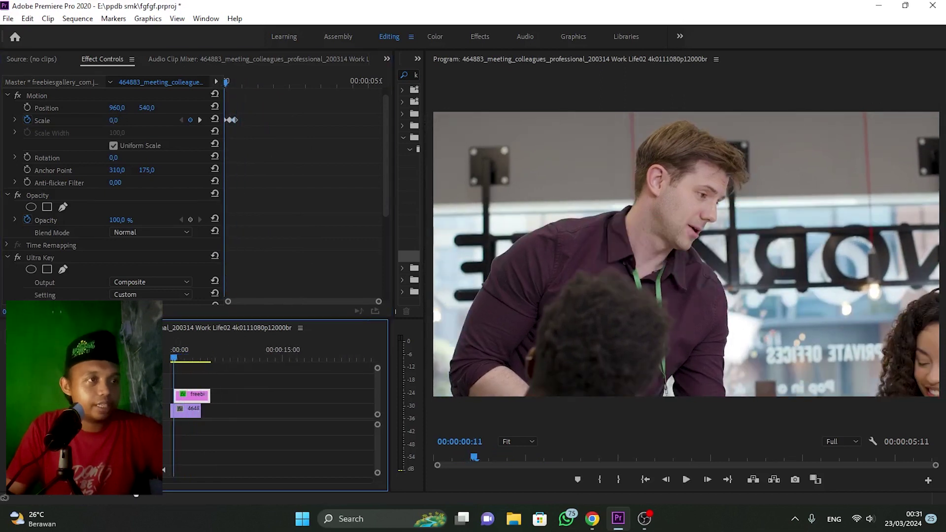
{"action": "key", "text": "="}
{"action": "key", "text": "space"}
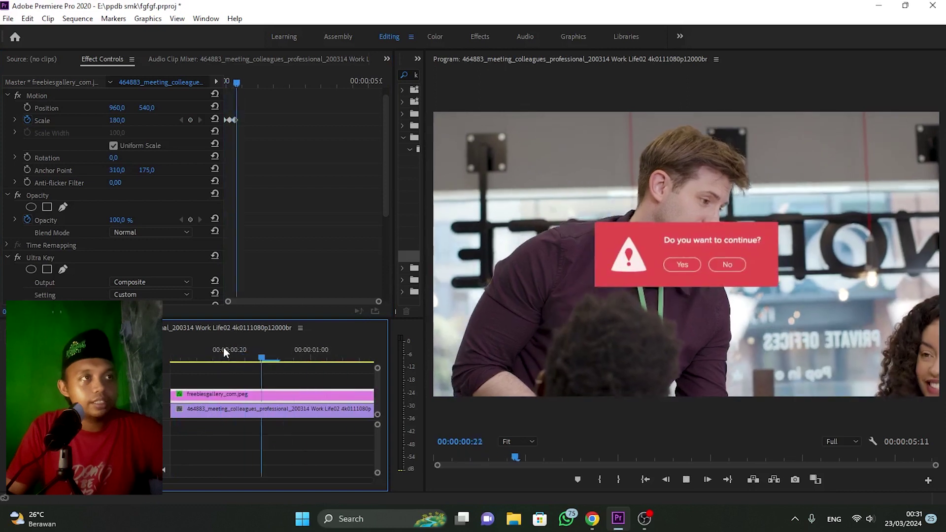
{"action": "key", "text": "space"}
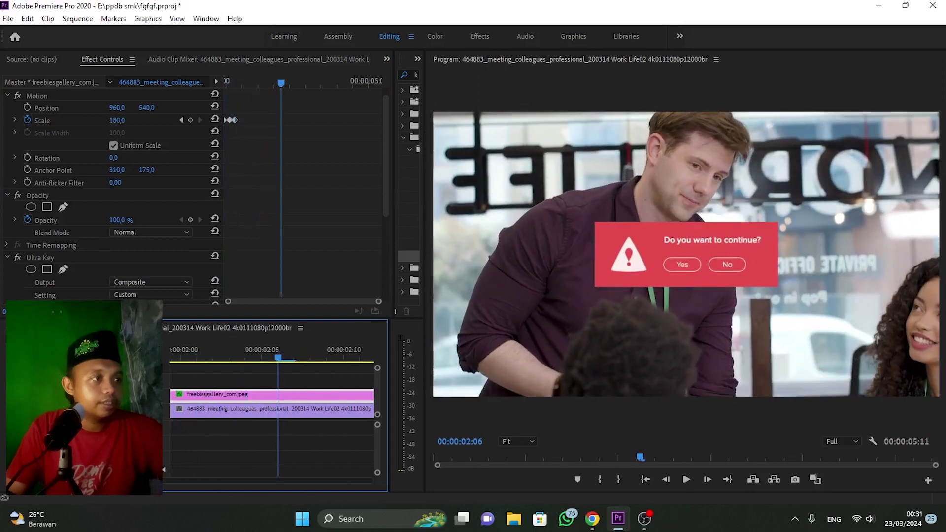
{"action": "key", "text": "minus"}
{"action": "key", "text": "minus"}
{"action": "key", "text": "minus"}
{"action": "key", "text": "minus"}
{"action": "key", "text": "minus"}
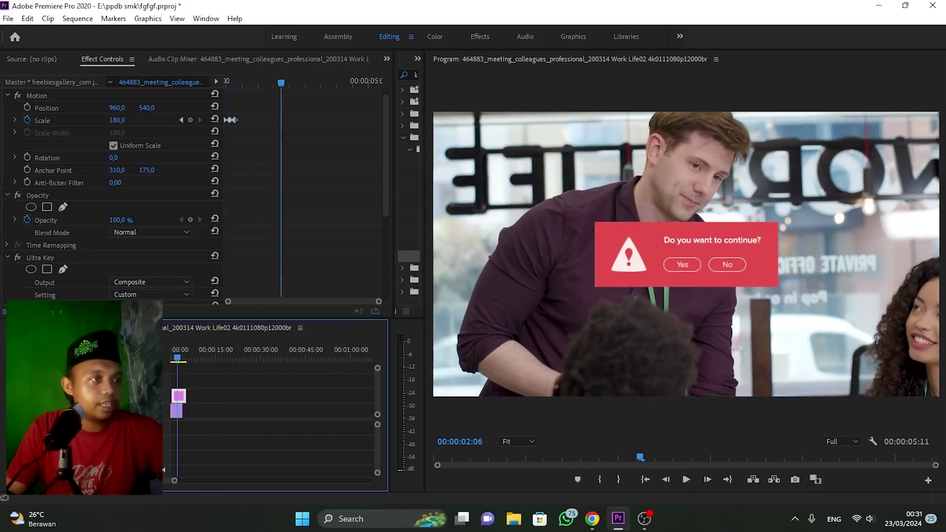
{"action": "key", "text": "="}
{"action": "key", "text": "="}
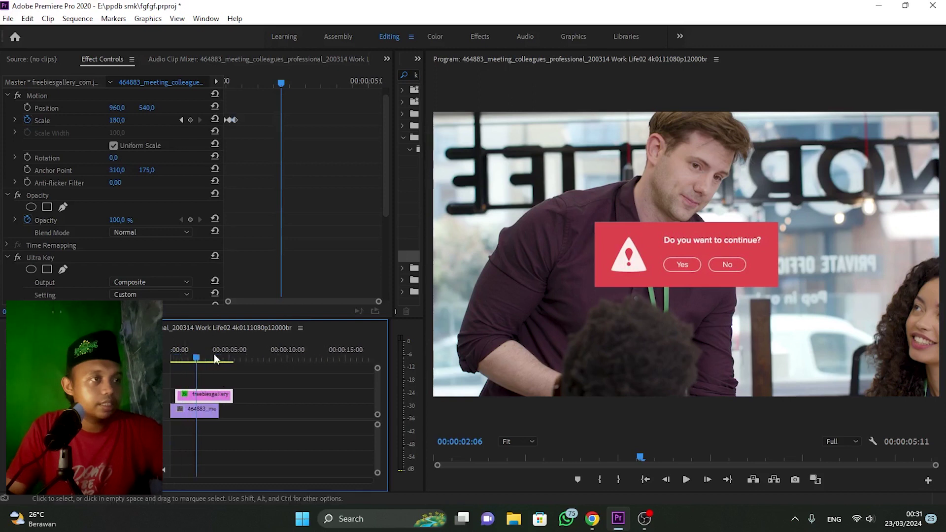
{"action": "key", "text": "Home"}
{"action": "key", "text": "space"}
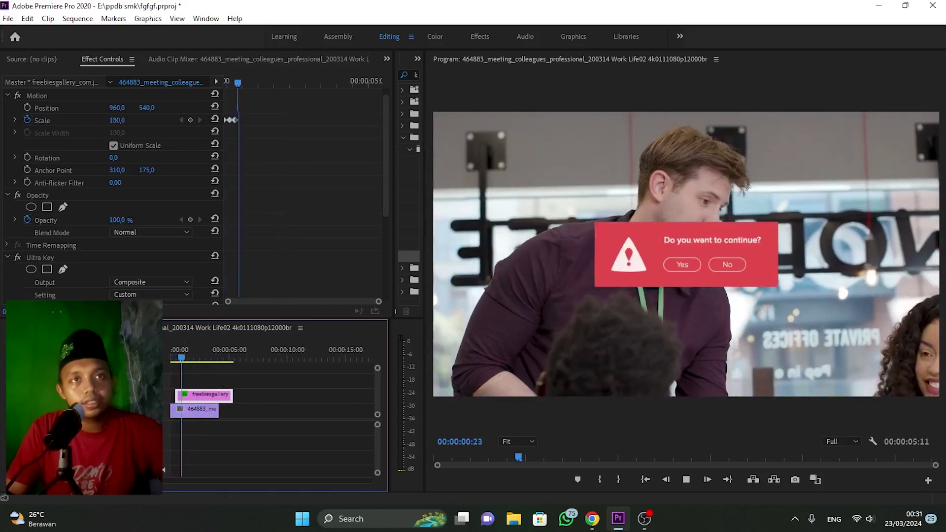
{"action": "key", "text": "space"}
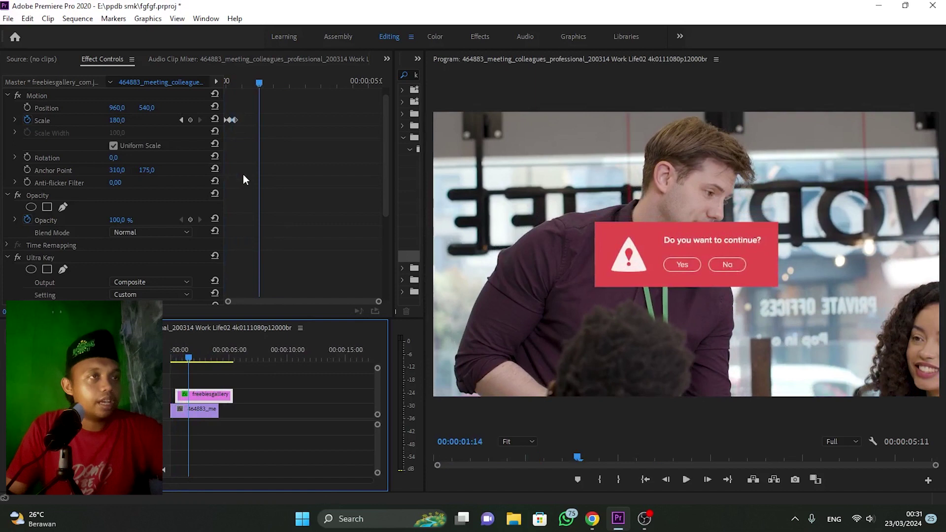
Step: Widen the keyframe area, move a Scale keyframe earlier, and preview the pop-in
{"action": "left_click_drag", "start_coordinate": [223, 178], "coordinate": [103, 182]}
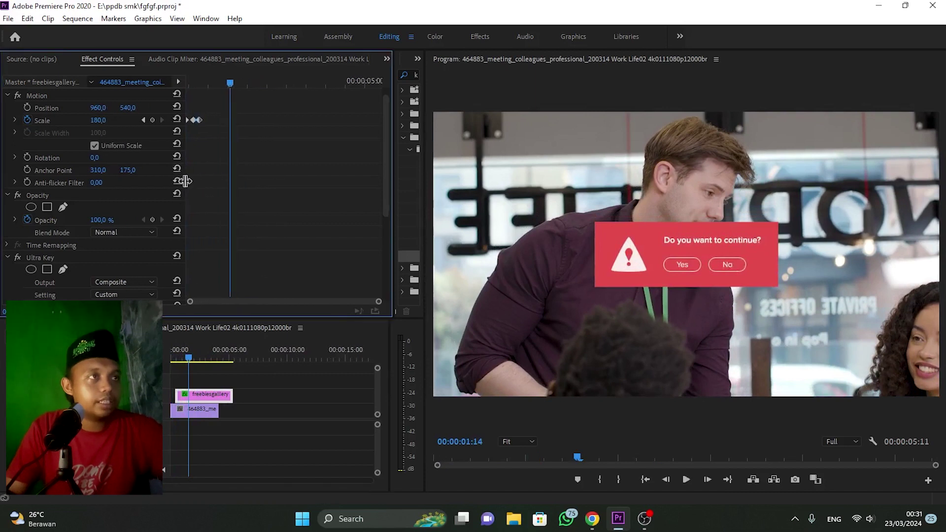
{"action": "left_click_drag", "start_coordinate": [175, 121], "coordinate": [165, 120]}
{"action": "left_click", "coordinate": [165, 80]}
{"action": "key", "text": "space"}
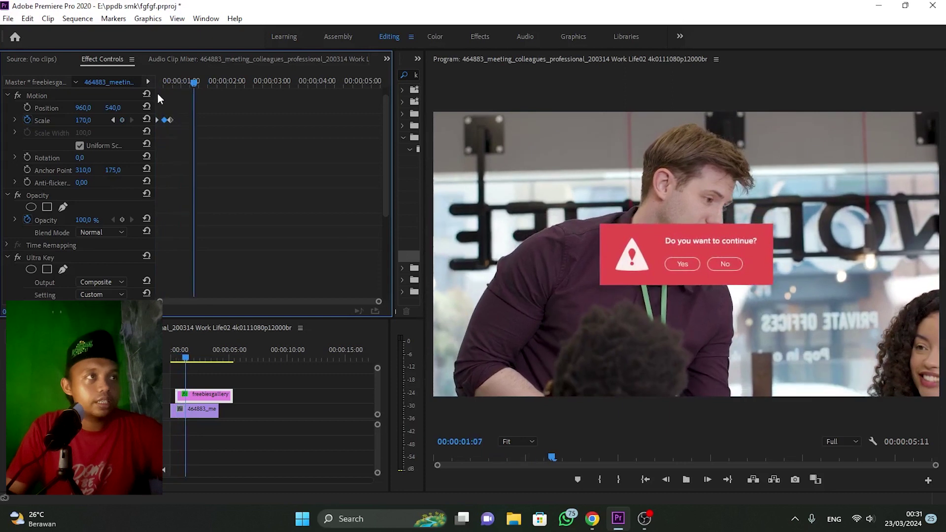
Step: Nudge the Scale keyframe slightly earlier again and replay the bounce animation
{"action": "left_click_drag", "start_coordinate": [164, 120], "coordinate": [161, 119]}
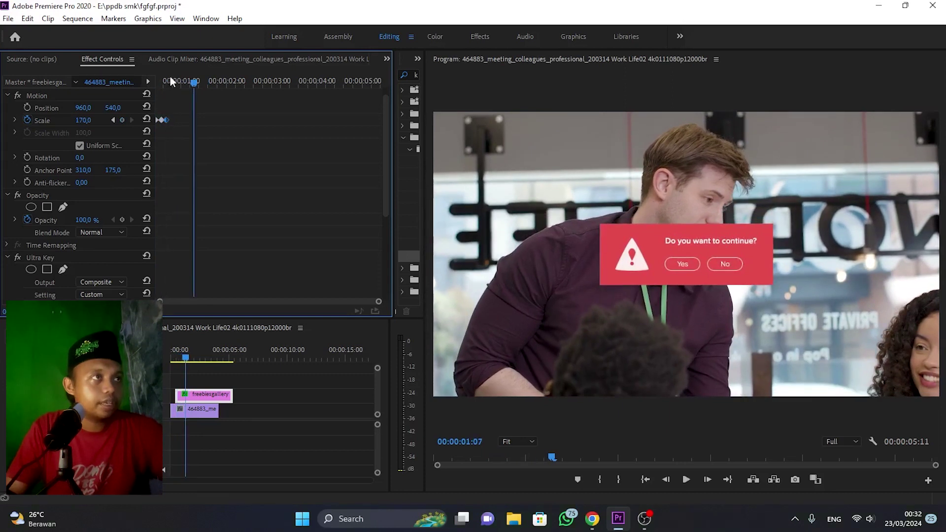
{"action": "left_click_drag", "start_coordinate": [170, 79], "coordinate": [147, 80]}
{"action": "key", "text": "space"}
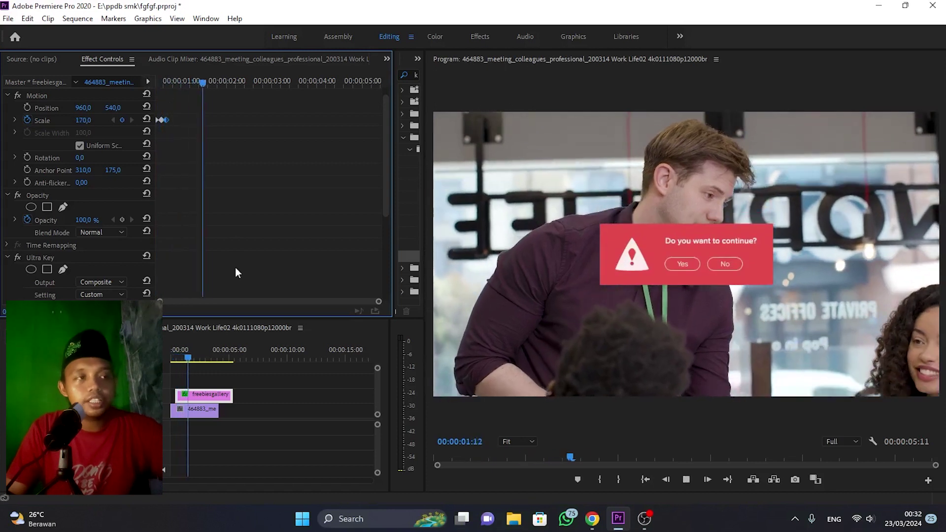
{"action": "left_click", "coordinate": [171, 81]}
{"action": "left_click_drag", "start_coordinate": [170, 82], "coordinate": [141, 86]}
{"action": "key", "text": "space"}
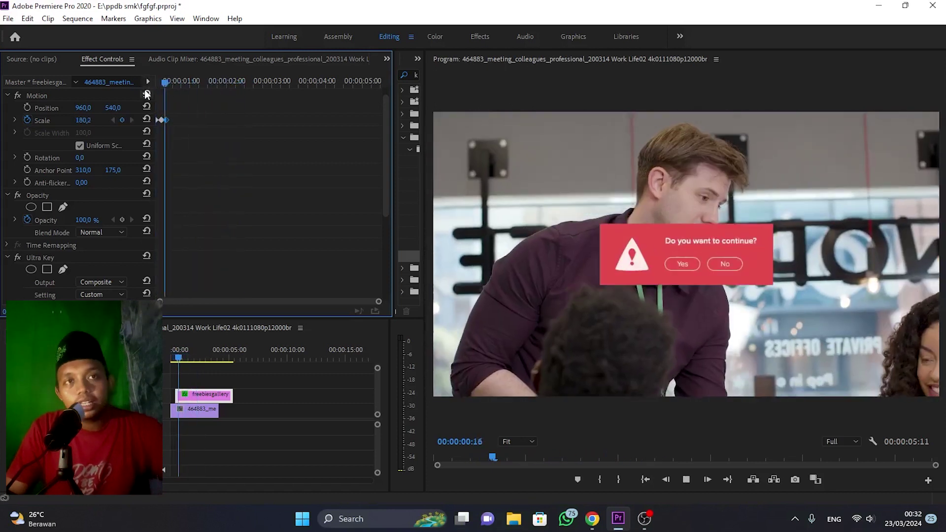
{"action": "key", "text": "space"}
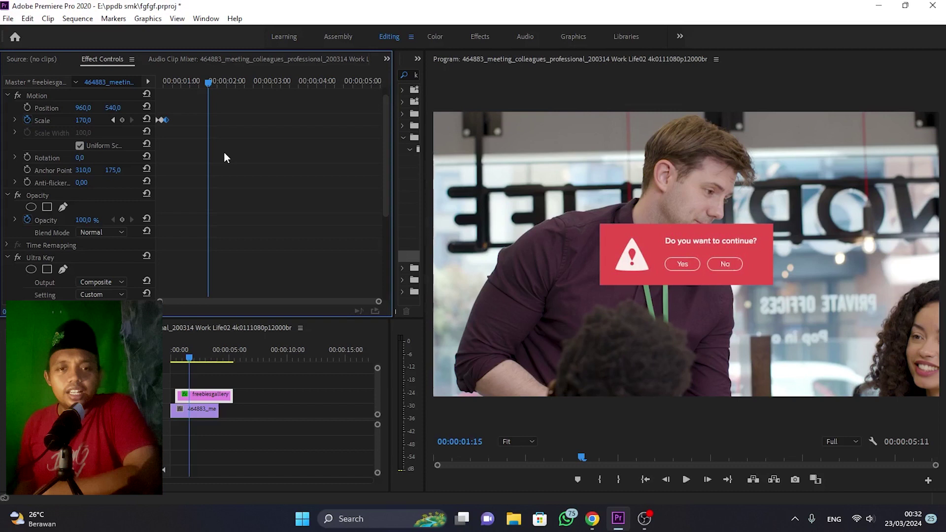